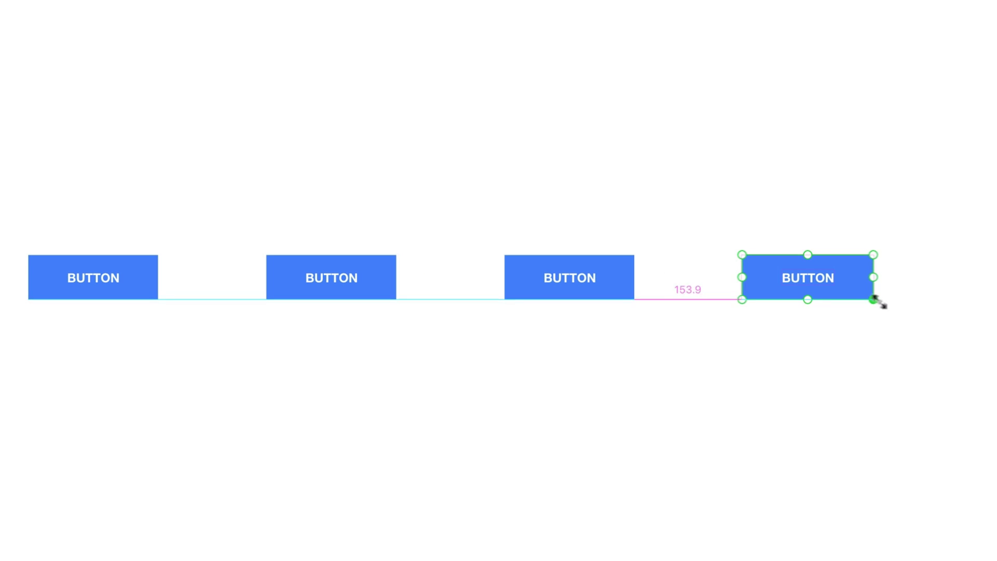
Step: Enlarge the fourth button instance and increase the label text size on the third and fourth buttons
drag(873, 300, 923, 288)
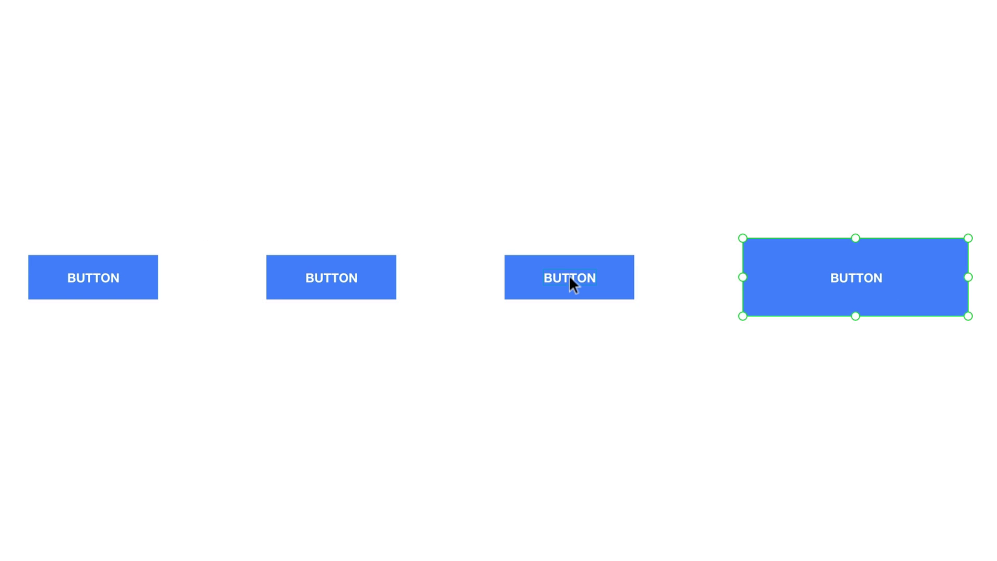
drag(569, 283, 572, 291)
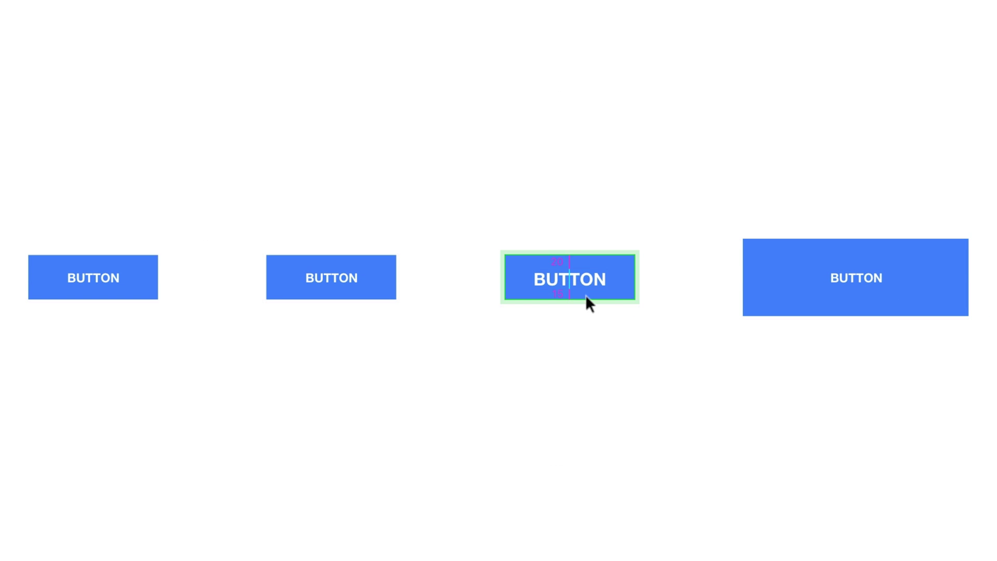
click(861, 278)
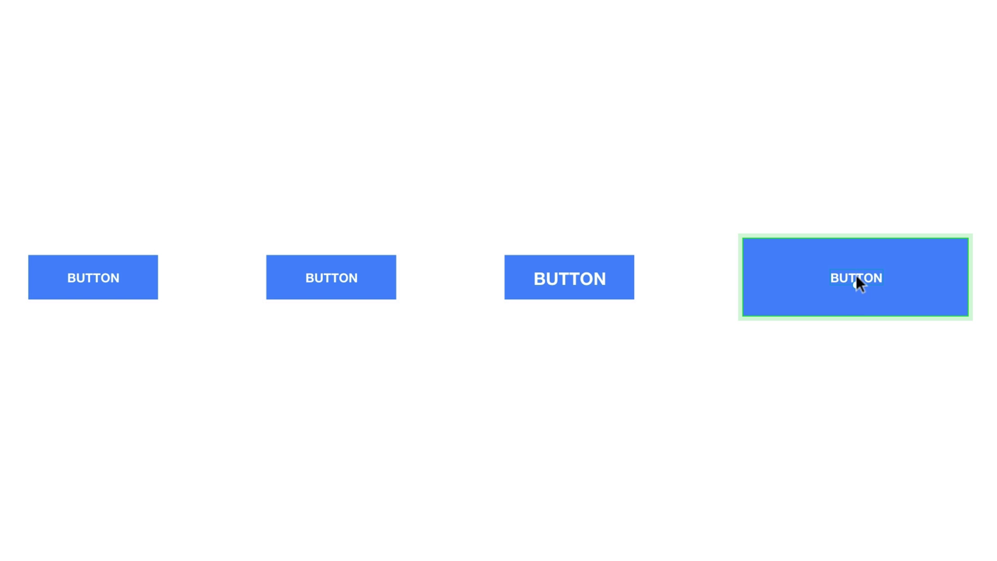
drag(856, 286, 856, 307)
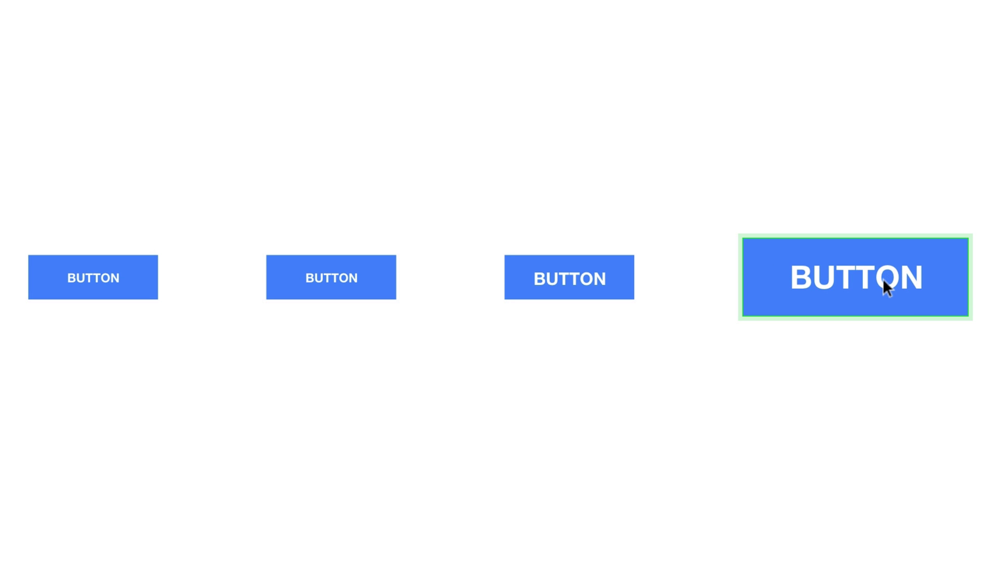
click(118, 188)
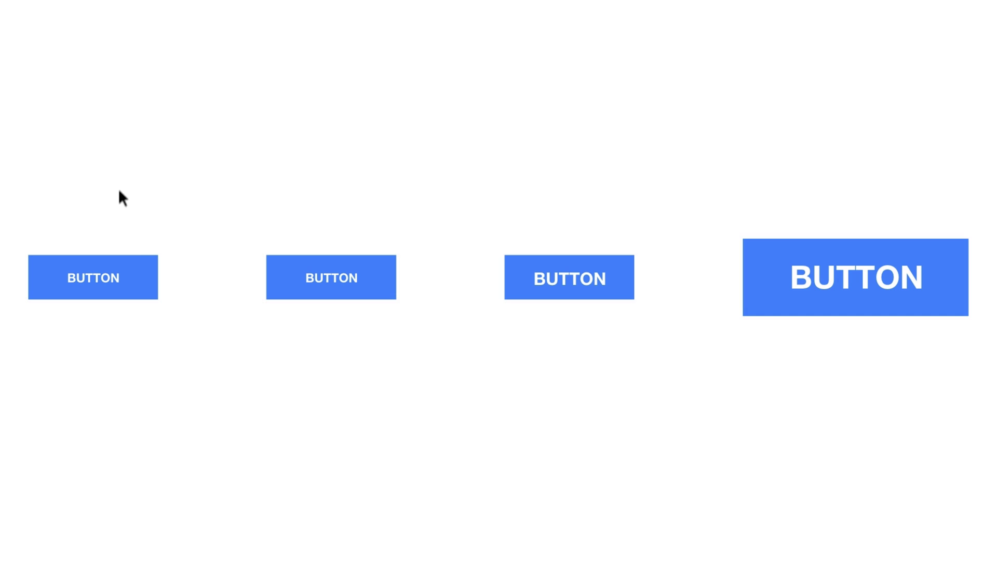
Step: Change the first button's fill to pink #FF438B and set its label font to Times
click(140, 267)
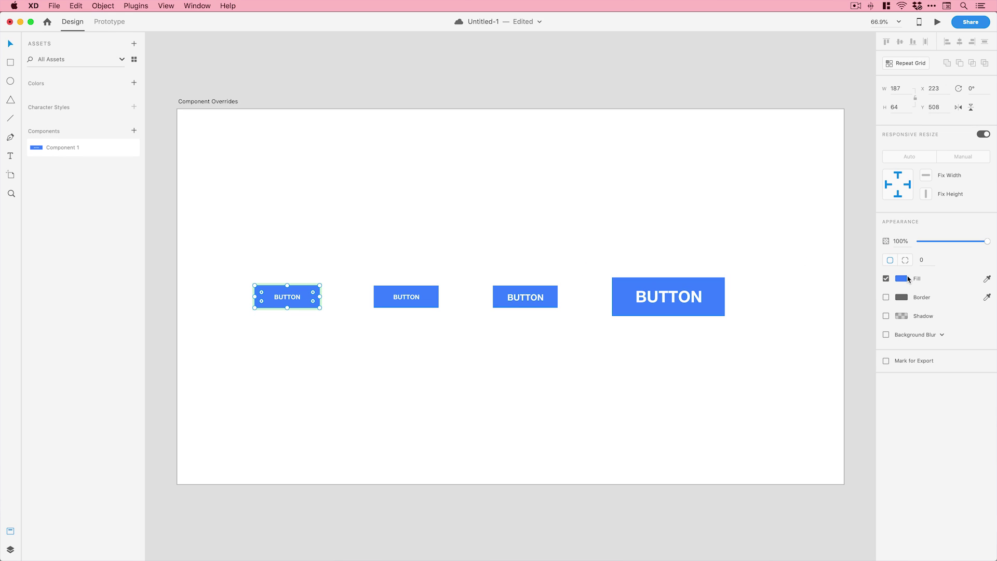
click(900, 278)
drag(868, 238, 868, 234)
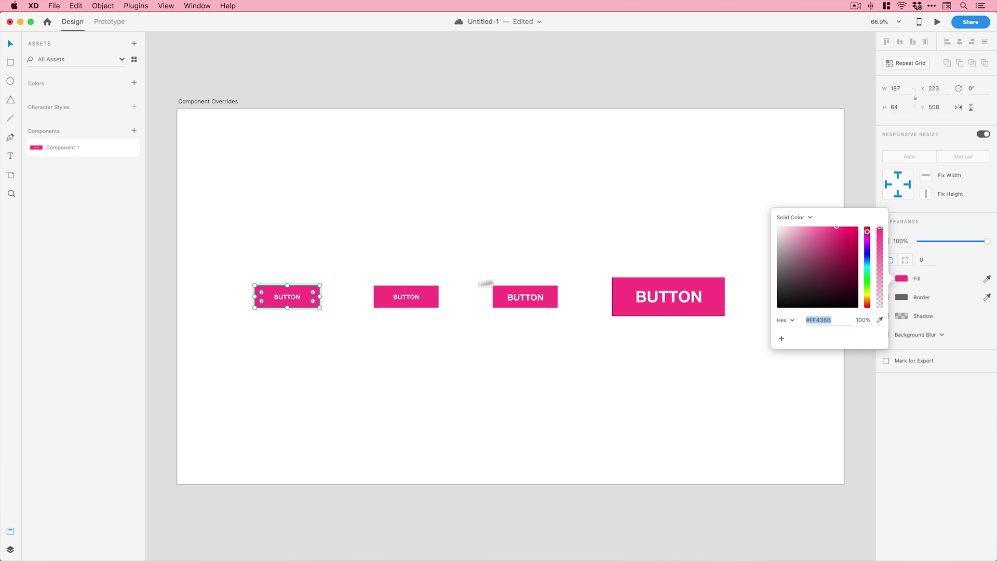
double_click(294, 297)
click(931, 242)
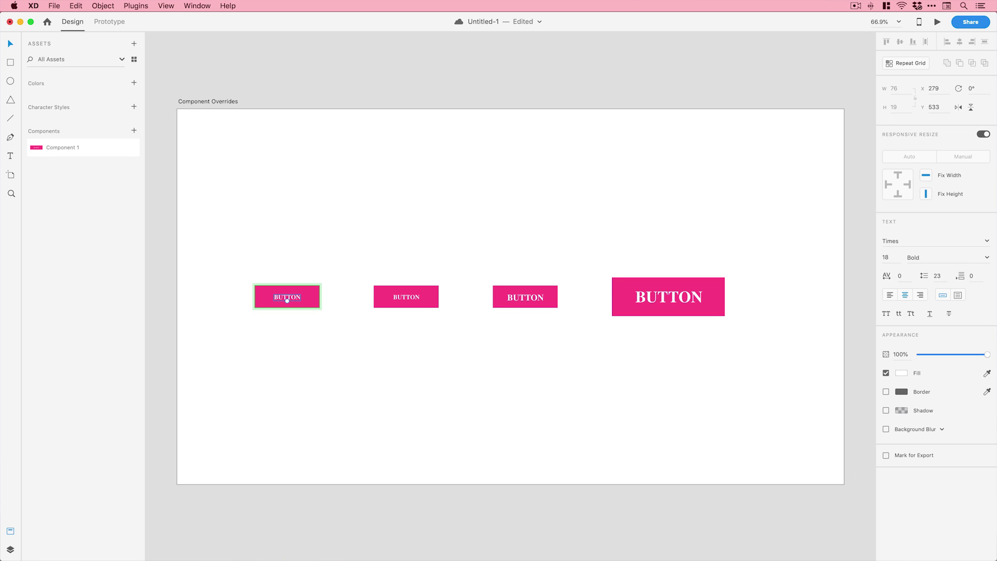
Step: Round the corners of the second button with a corner radius of 100
click(436, 299)
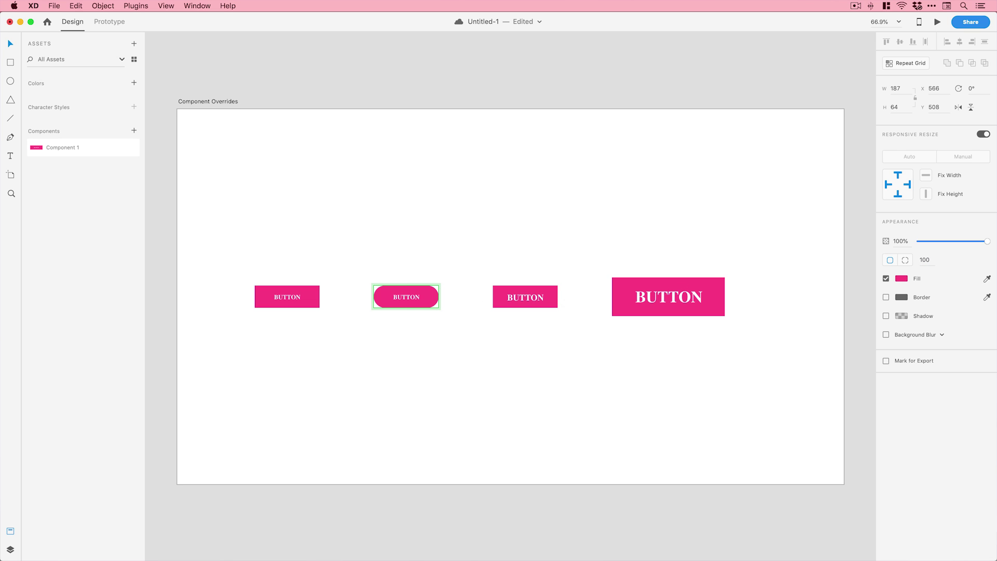
click(496, 213)
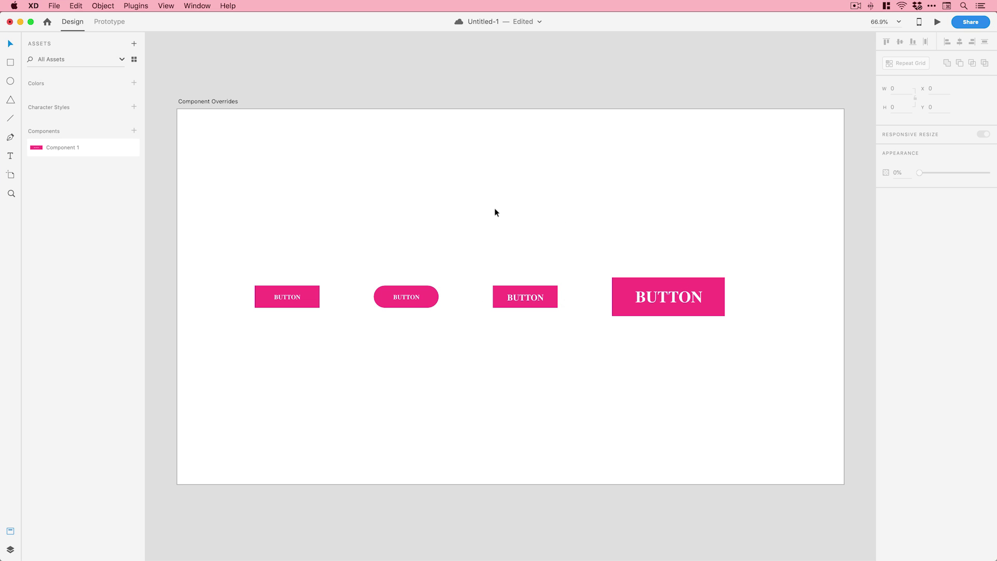
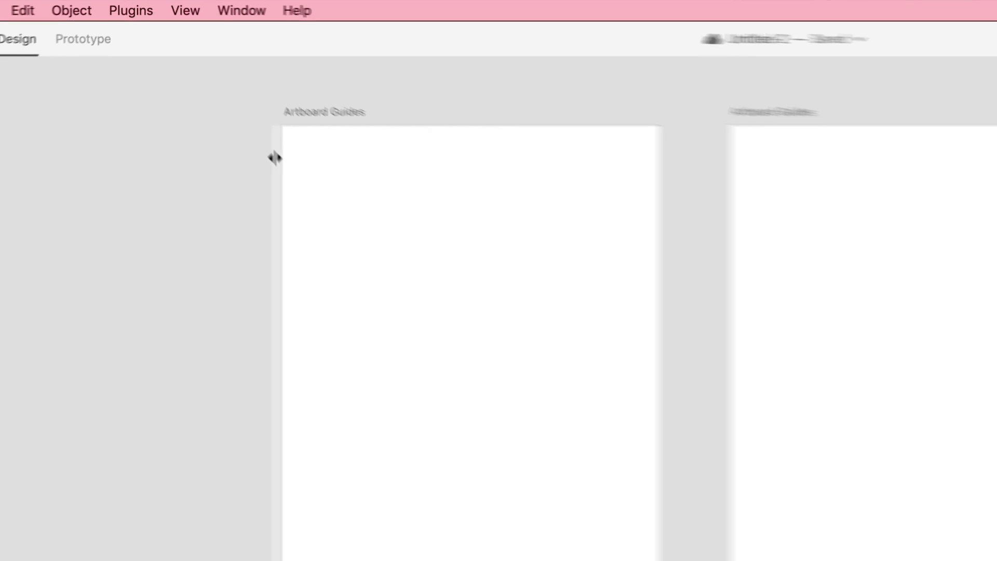
Step: Add a vertical guide and a horizontal guide at Y 40 to the first artboard and copy its guides
drag(275, 158, 324, 161)
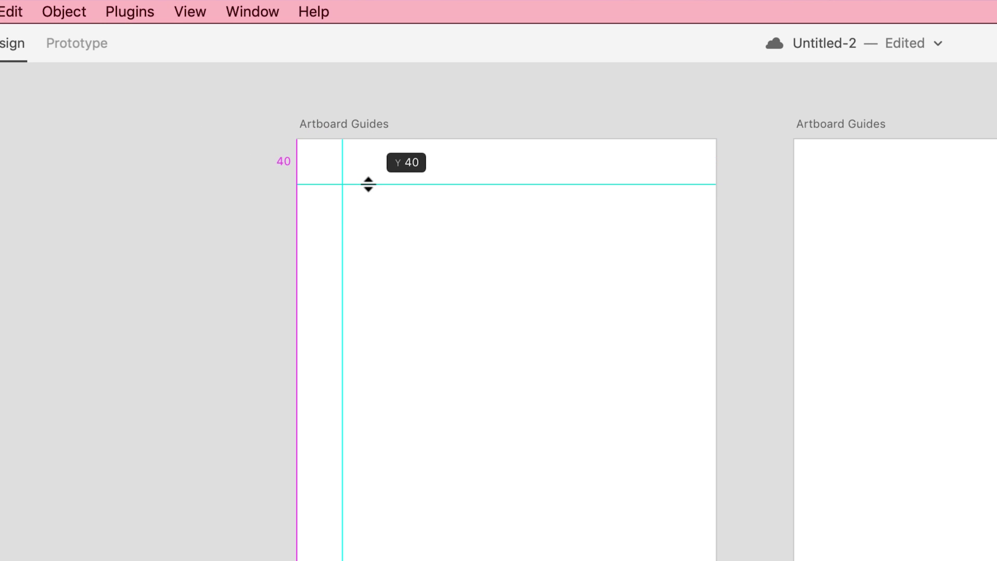
click(190, 13)
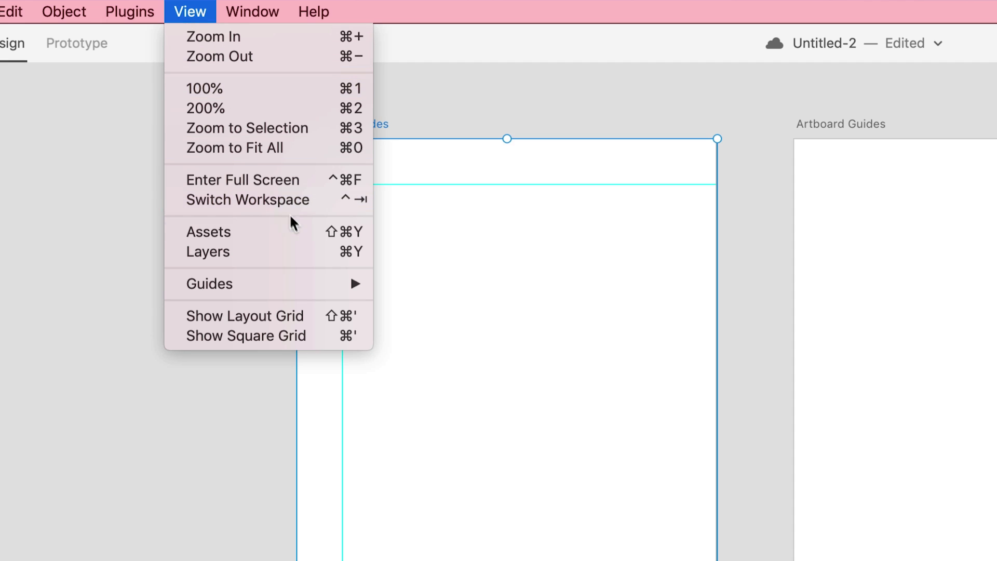
mouse_move(322, 285)
click(403, 285)
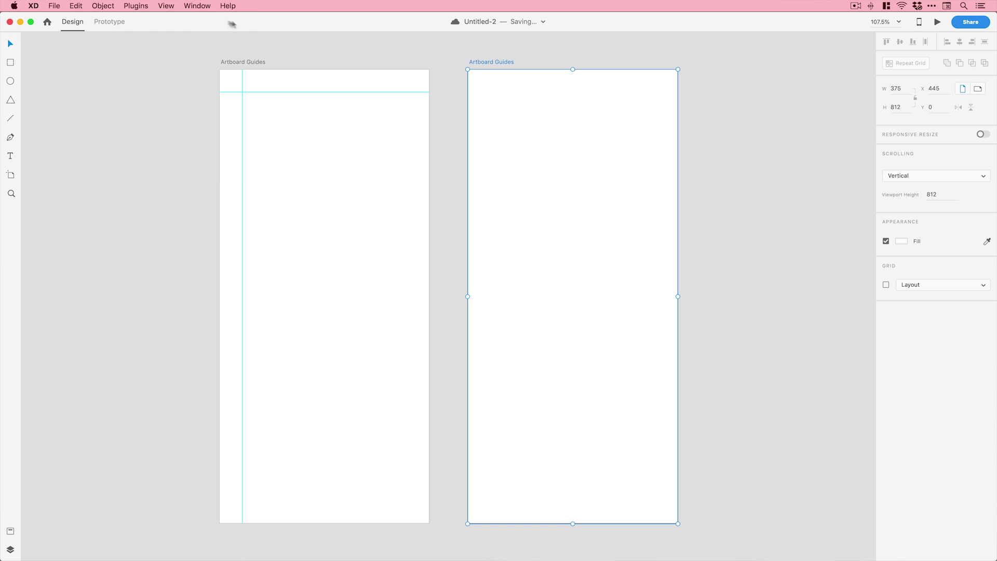
Step: Paste the copied guides onto the second artboard
click(190, 12)
mouse_move(325, 285)
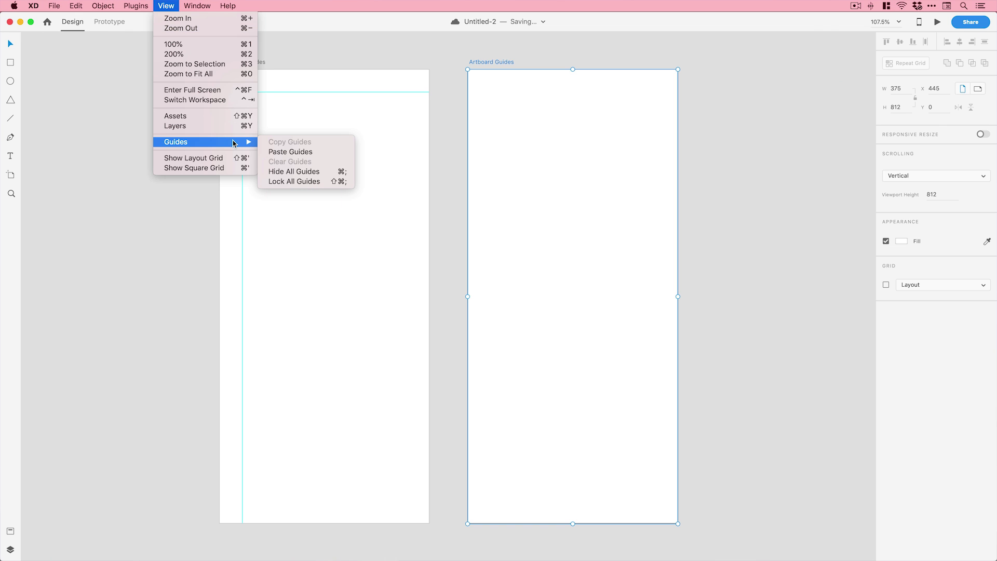
click(278, 151)
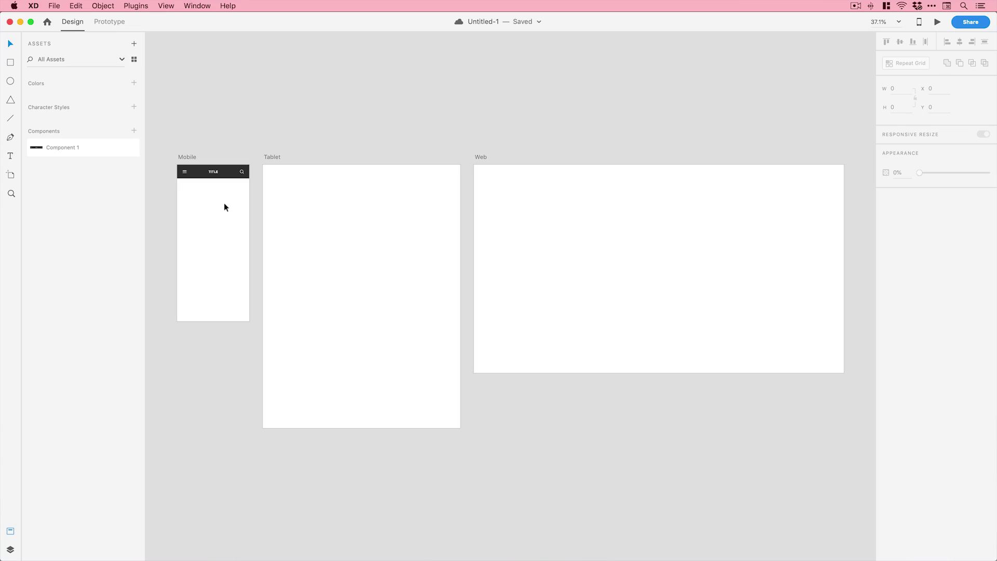
Step: Copy the header component from the Mobile artboard to the Tablet and Web artboards, stretching it across the full Tablet width
click(212, 171)
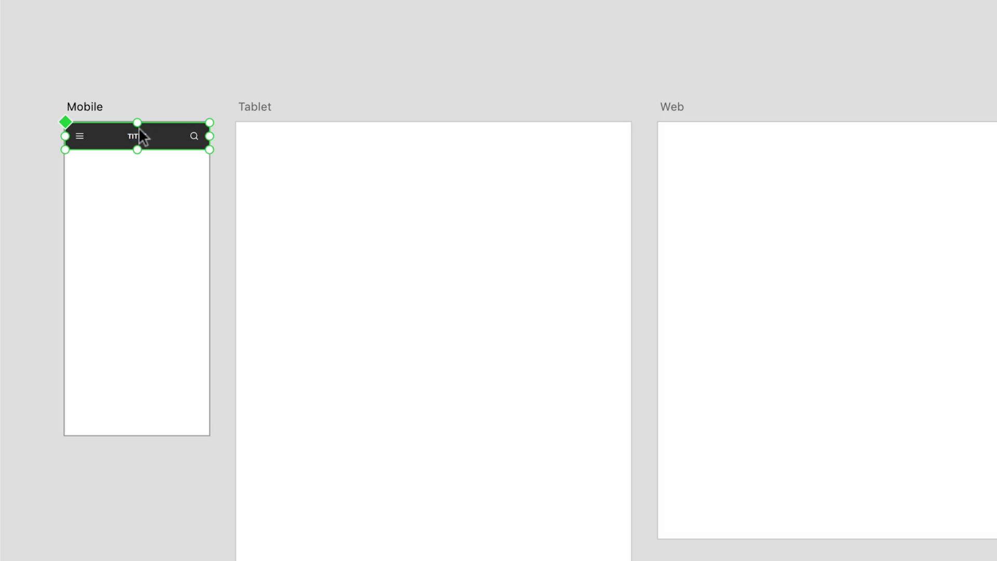
click(303, 151)
key(super+v)
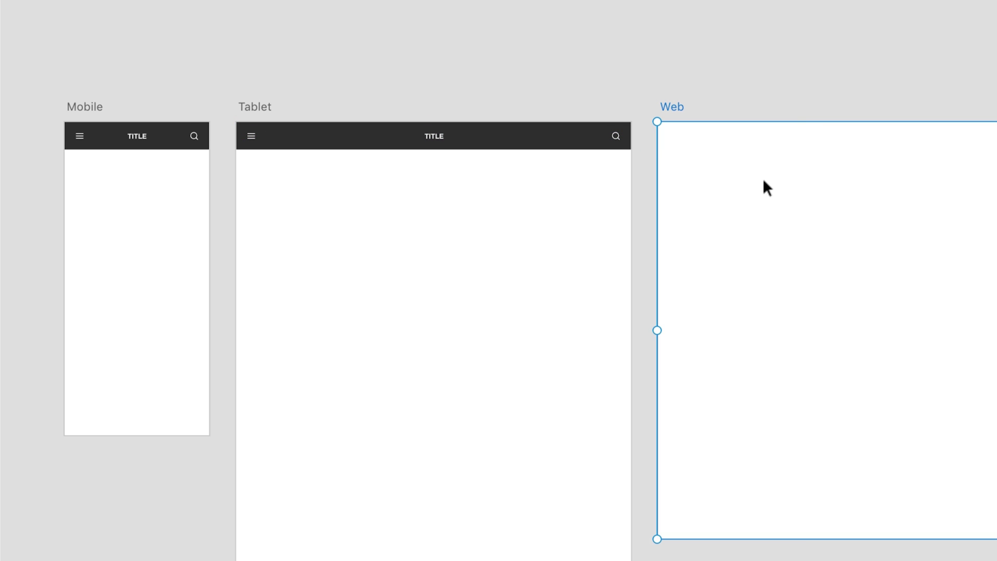
key(super+v)
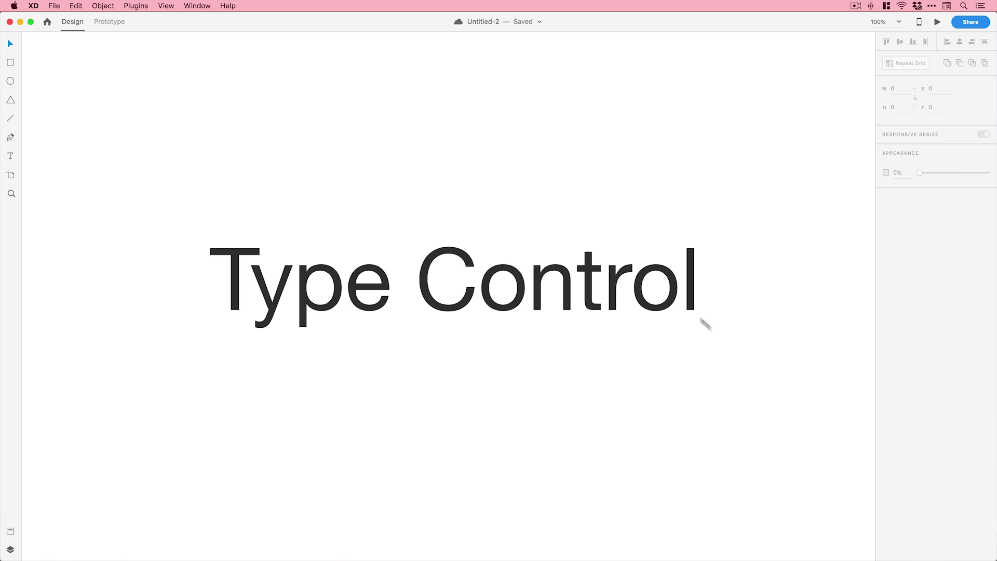
Step: Apply uppercase, lowercase and title case in turn to the "Type Control" text and add a strikethrough
click(704, 323)
click(886, 292)
click(899, 292)
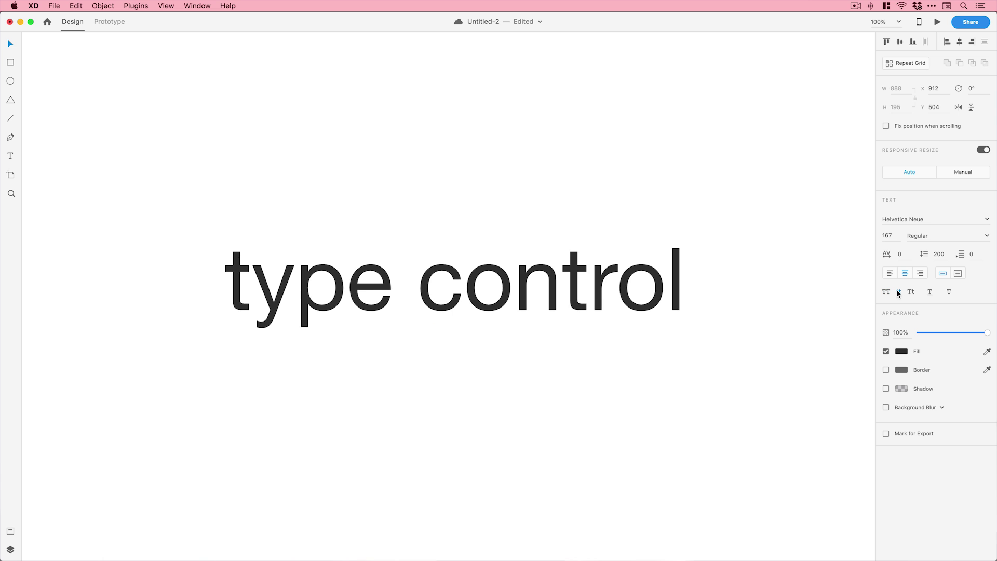
click(912, 292)
click(949, 293)
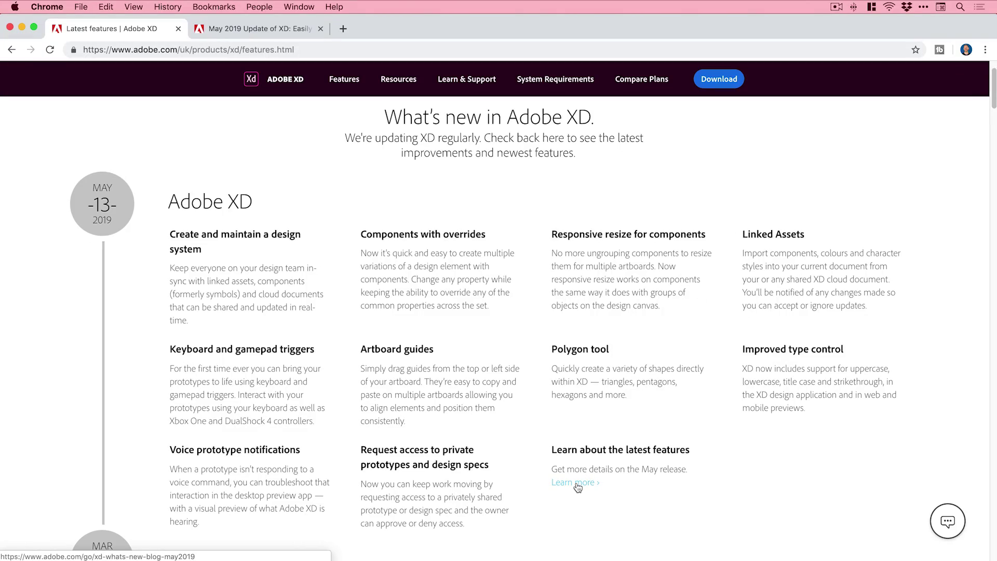
Step: In Chrome, bring up the May 2019 XD update blog post and read from the Components section through the Artboard guides section
click(261, 30)
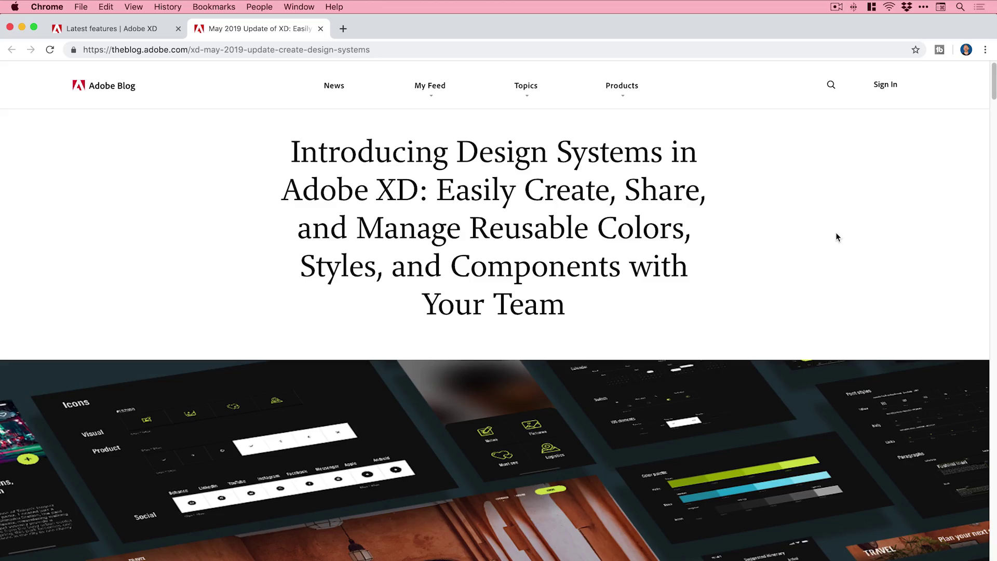
scroll(836, 232, down, 15)
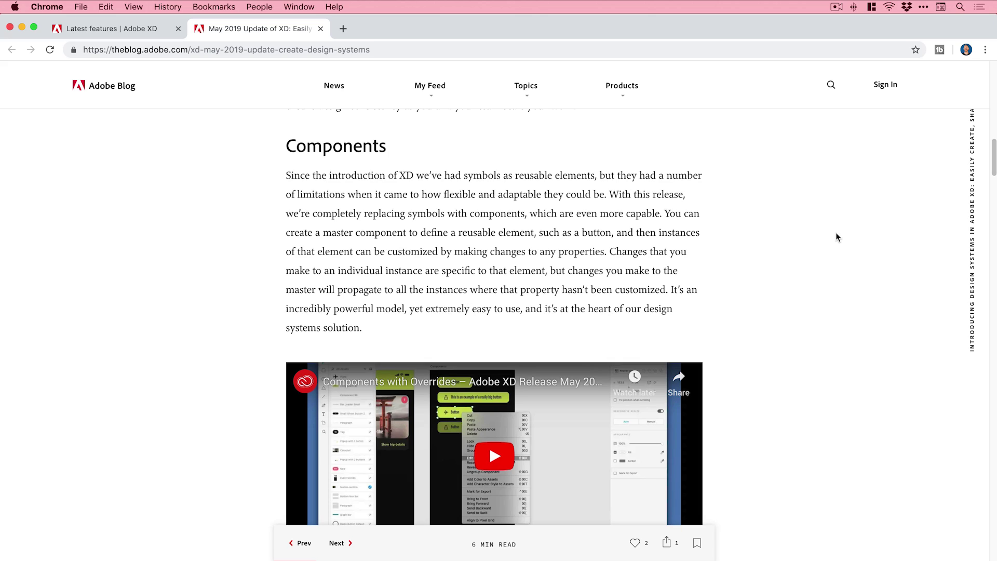
scroll(836, 237, down, 10)
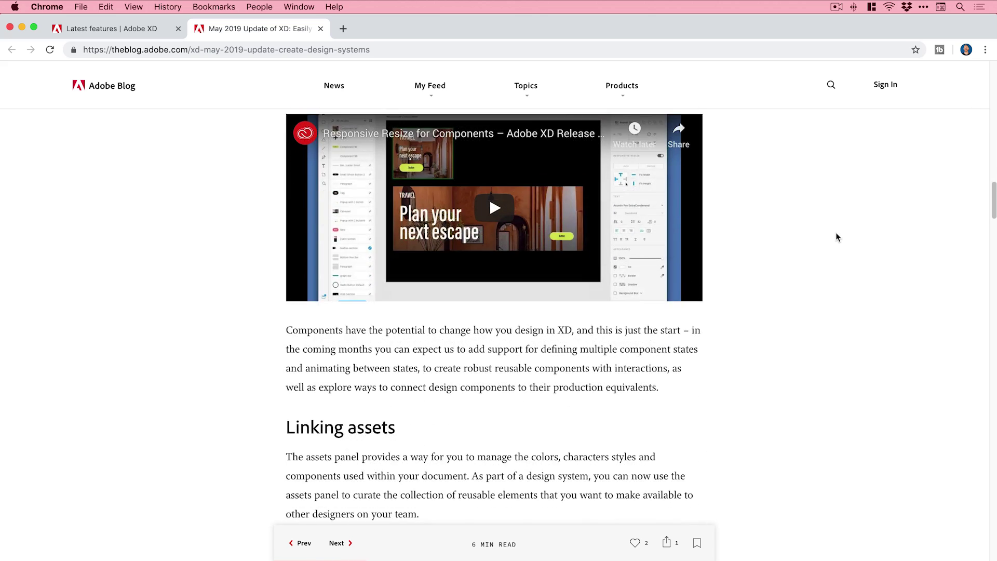
scroll(836, 237, down, 4)
scroll(836, 234, down, 10)
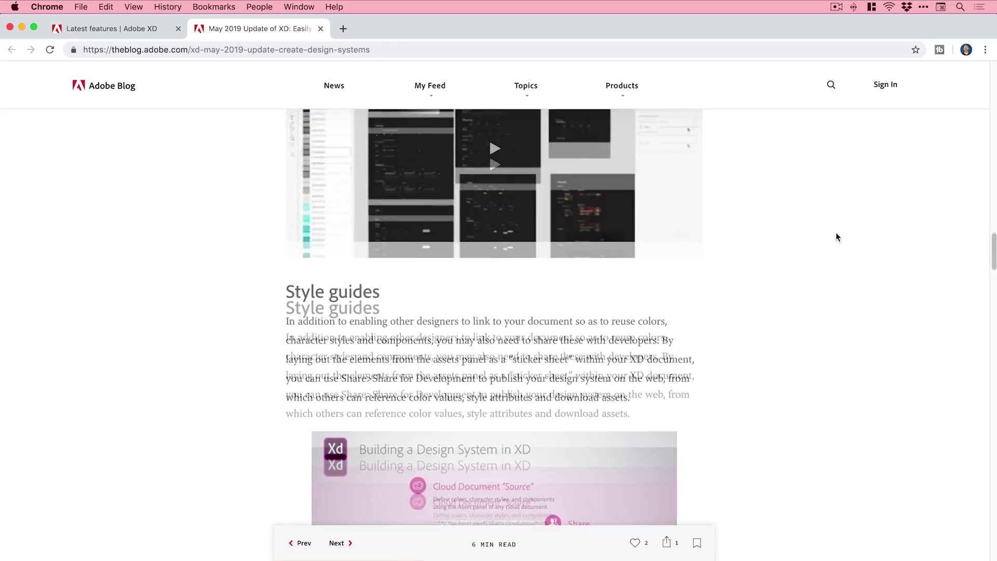
scroll(836, 237, down, 10)
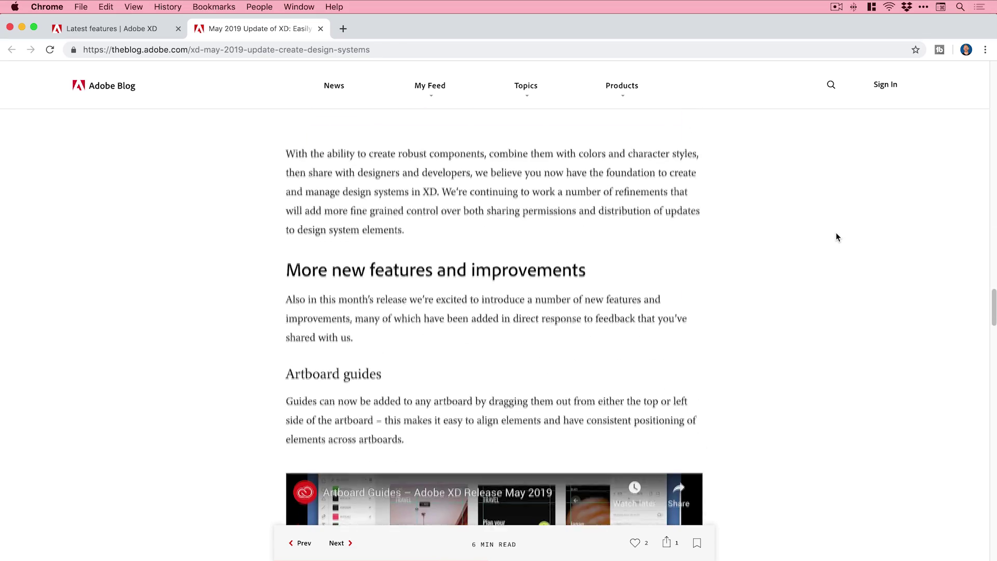